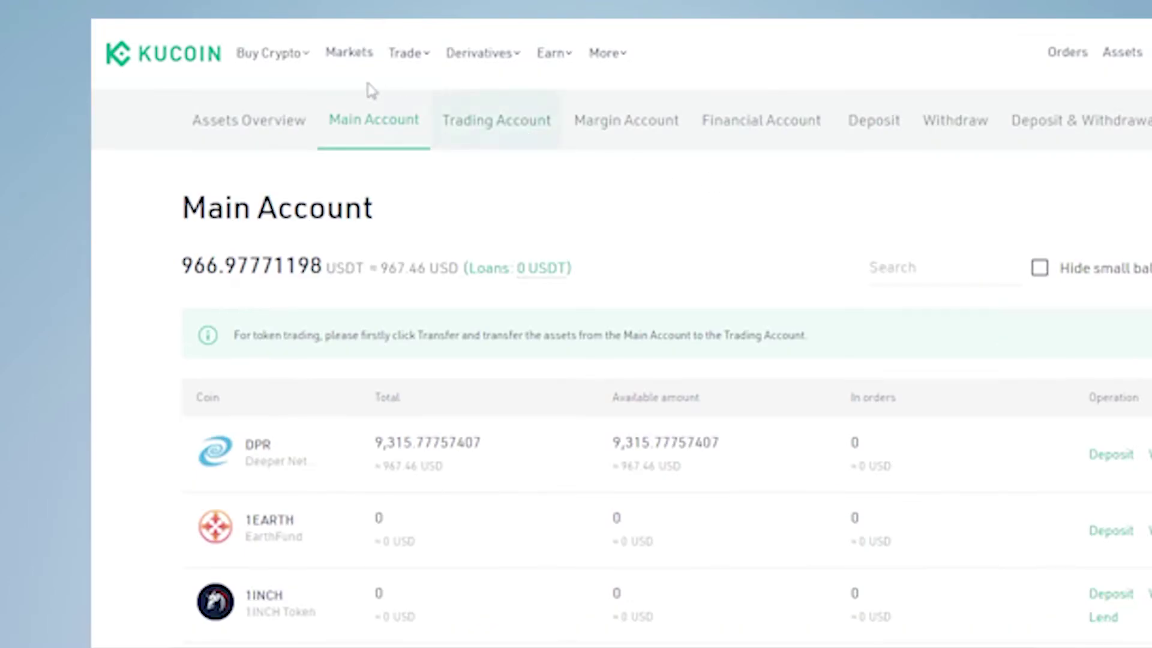
Check the Buy Crypto menu, then scroll the Main Account list to the 768.77 USDT balance.
mouse_move(278, 129)
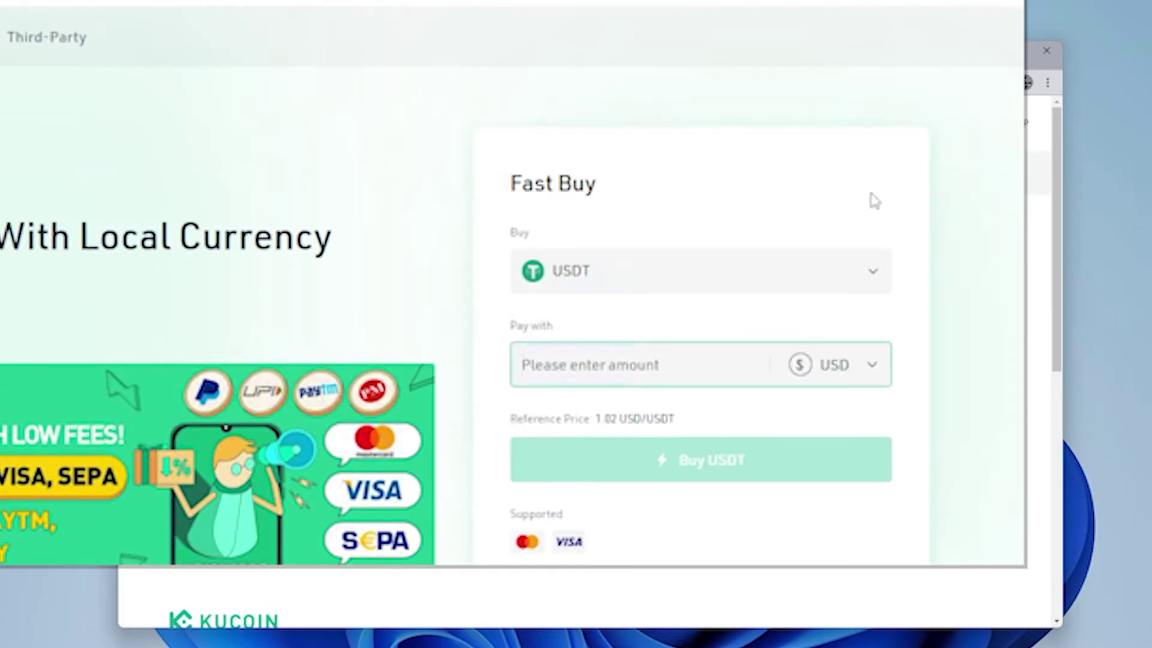
scroll(973, 286, "down", 3)
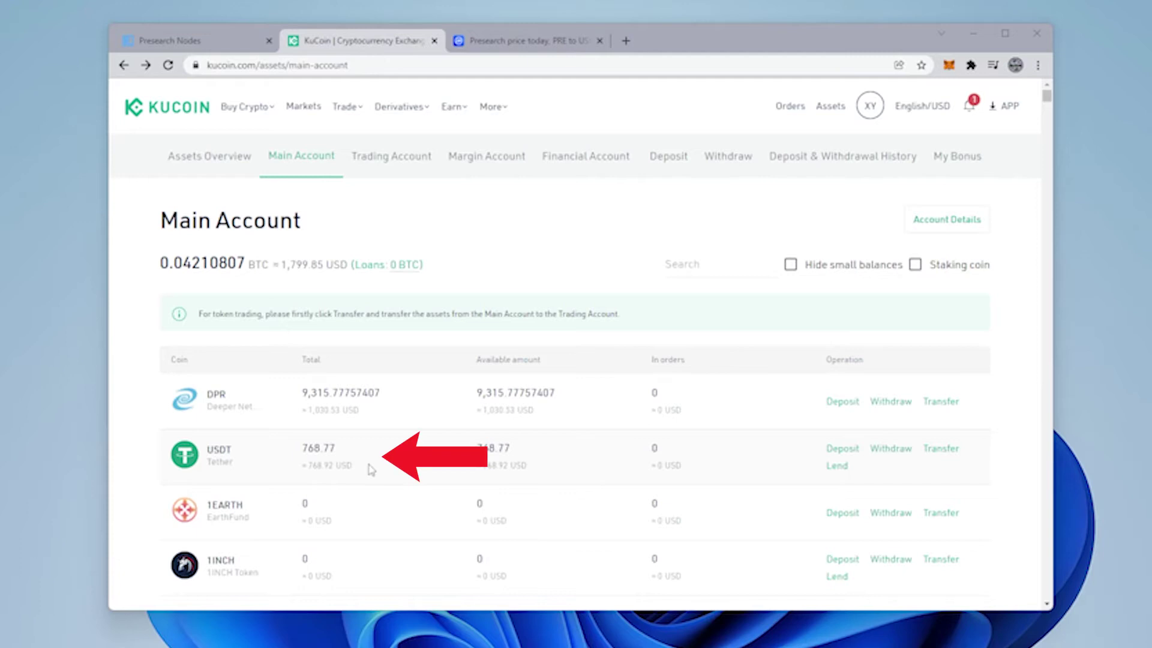
Transfer the full 768.77 USDT from Main to Trading Account and view the Trading balances.
left_click(940, 450)
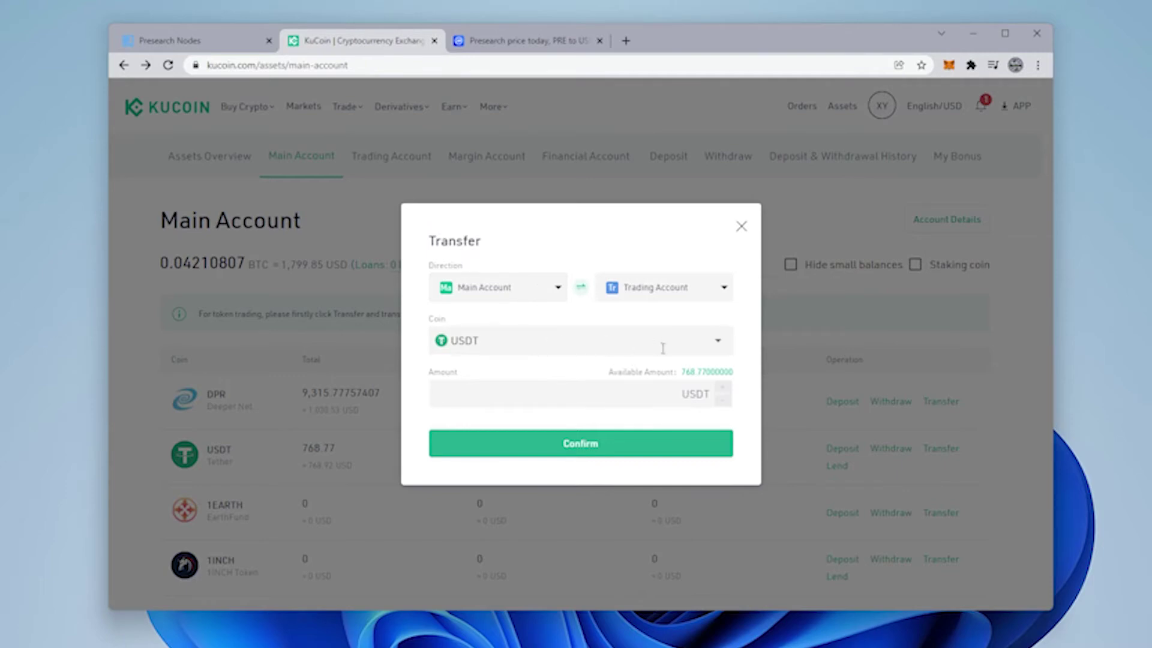
left_click(718, 372)
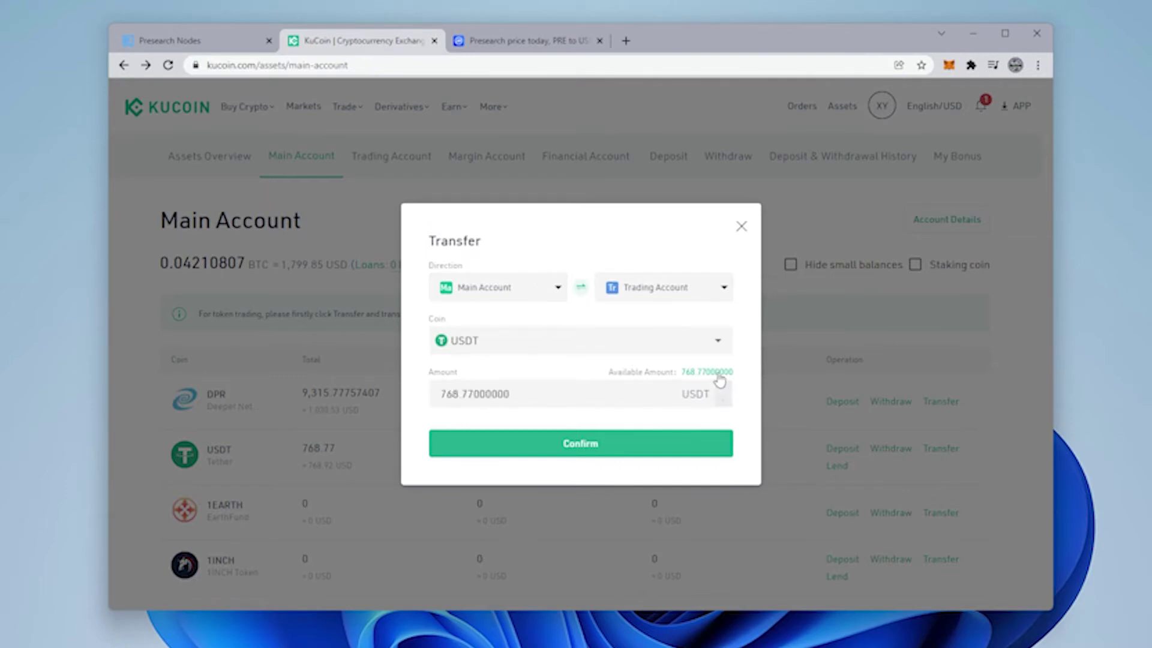
left_click(610, 448)
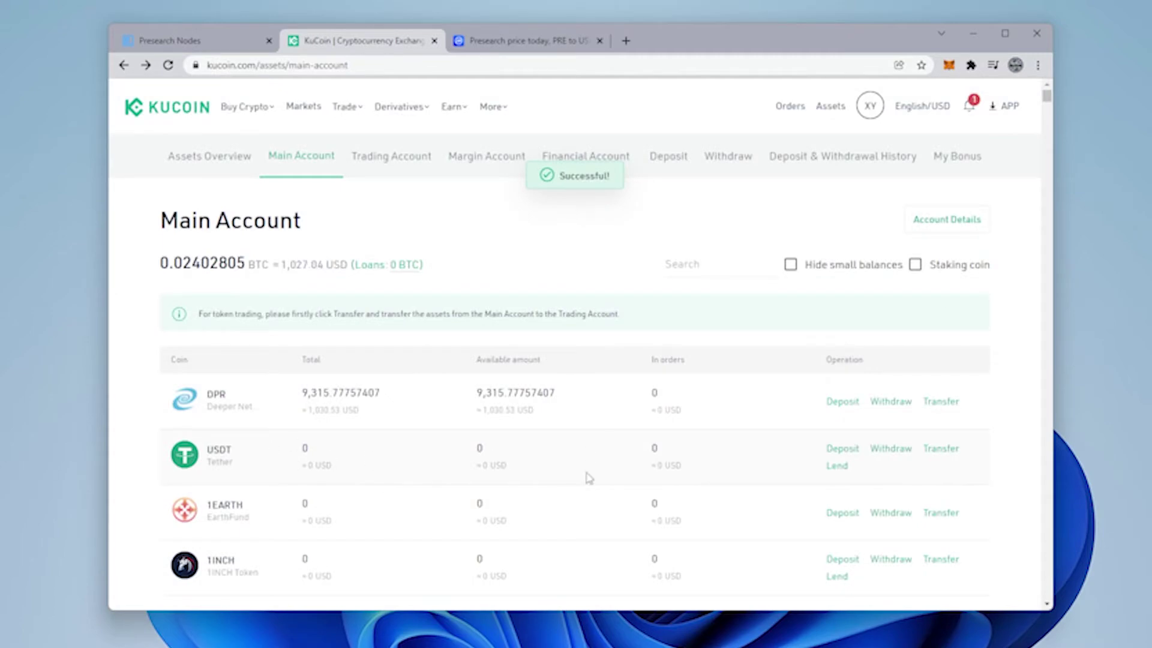
left_click(414, 169)
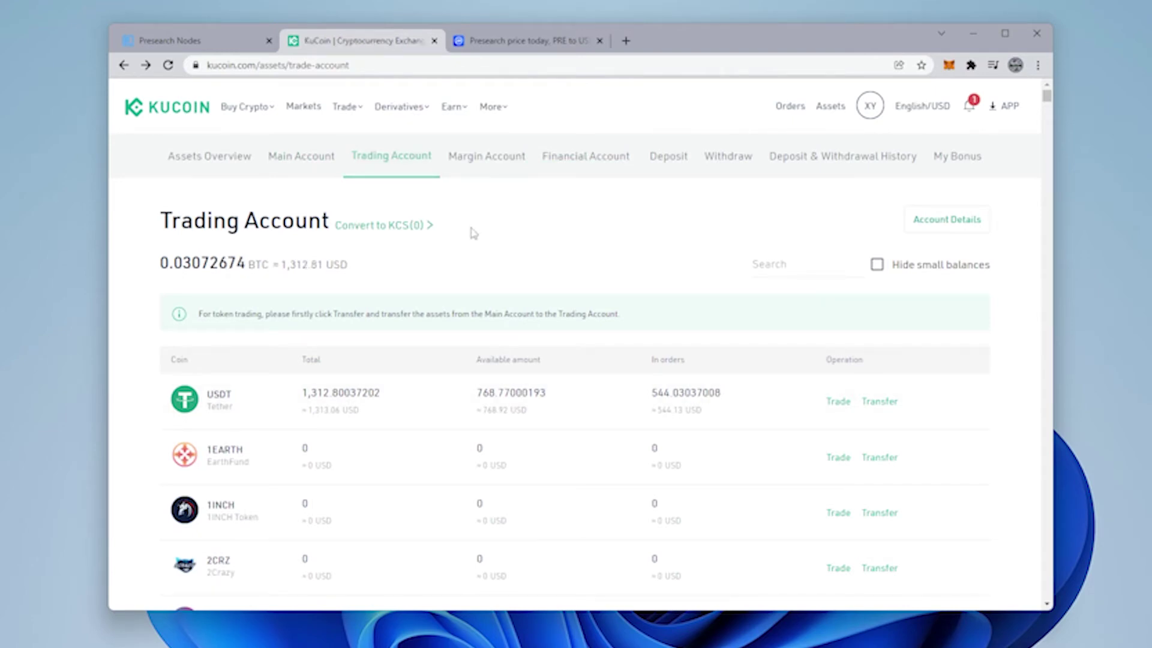
Open the PRE/USDT spot market by searching 'PRE' and switch the buy order to Market.
mouse_move(342, 115)
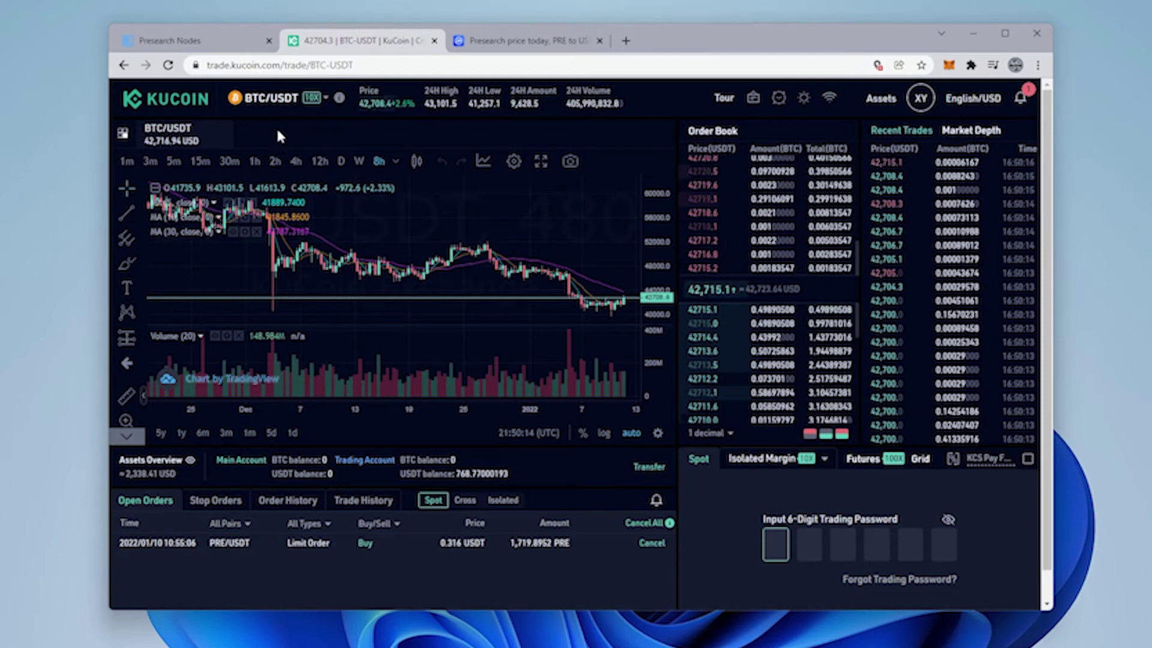
left_click(273, 98)
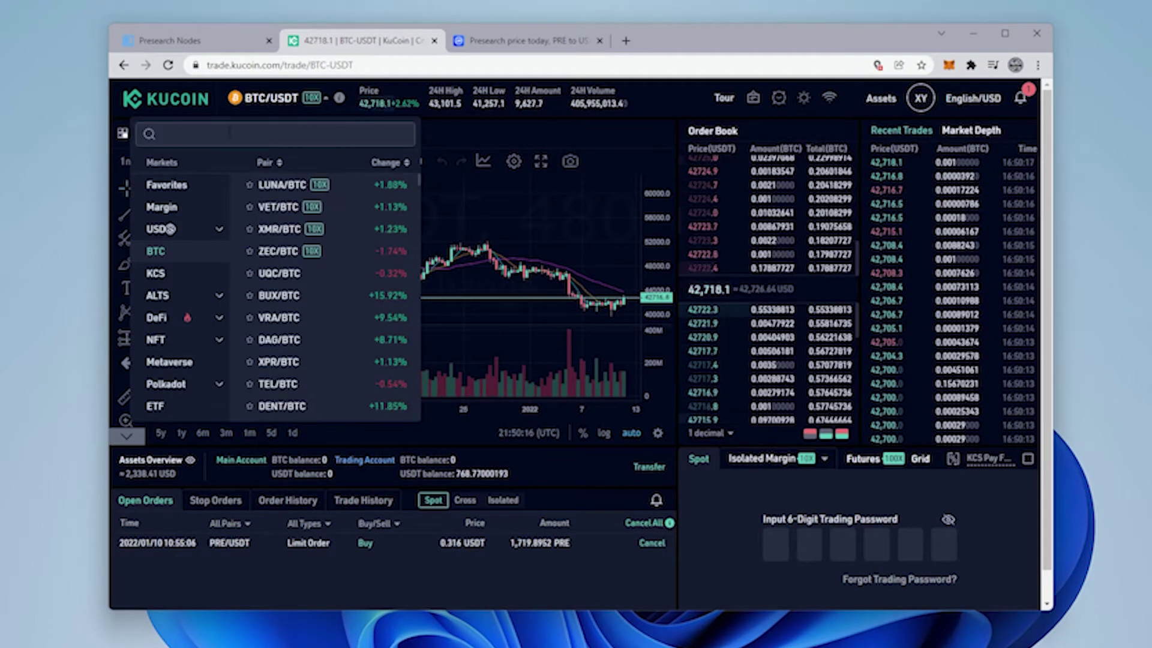
left_click(227, 134)
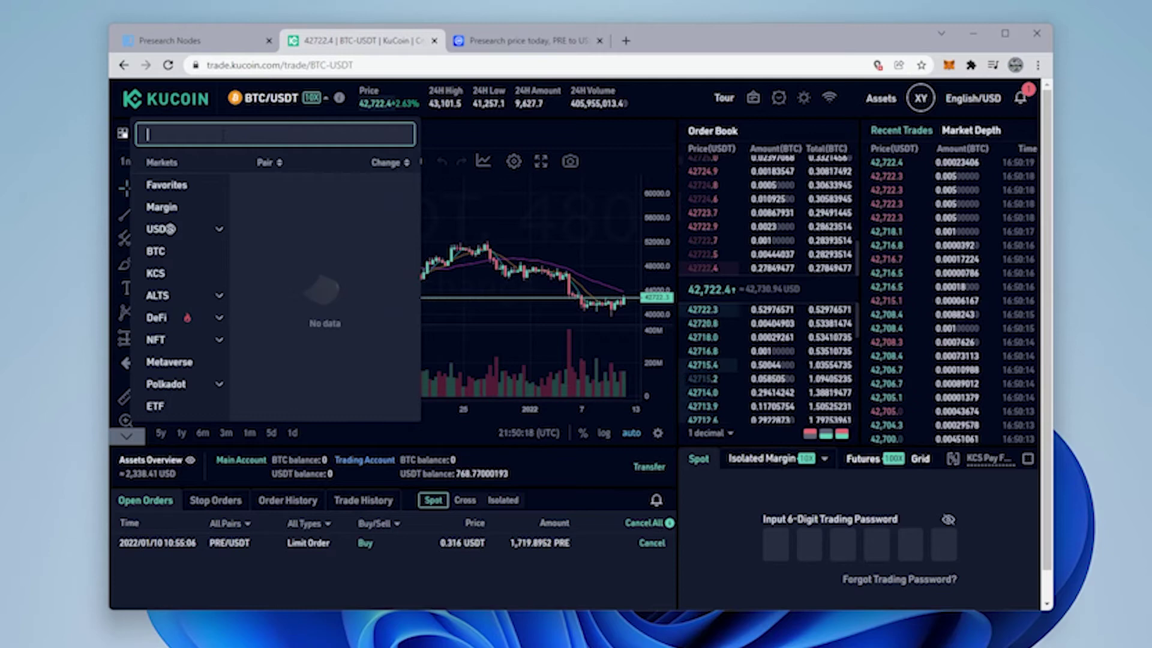
type("PRE")
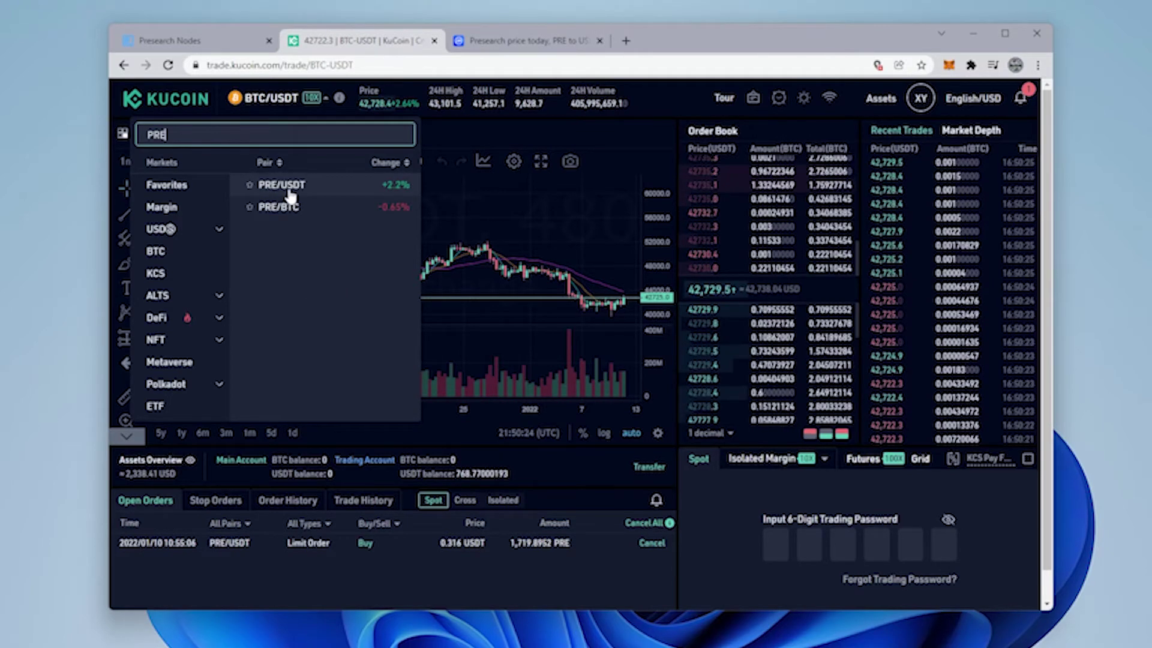
left_click(288, 192)
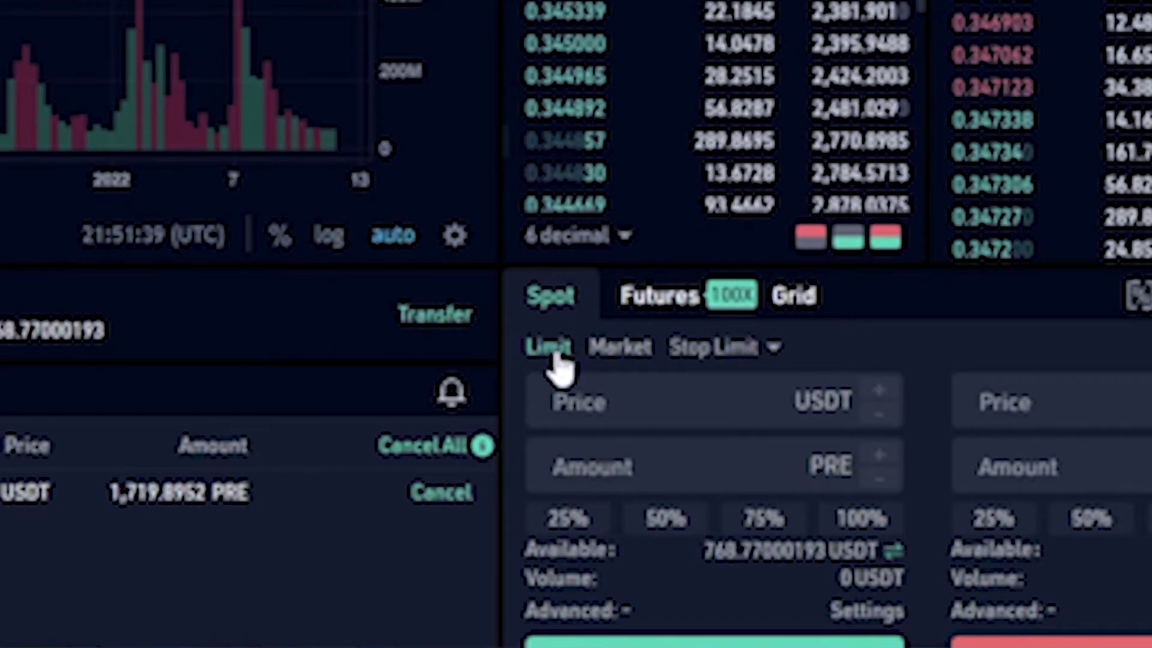
left_click(619, 354)
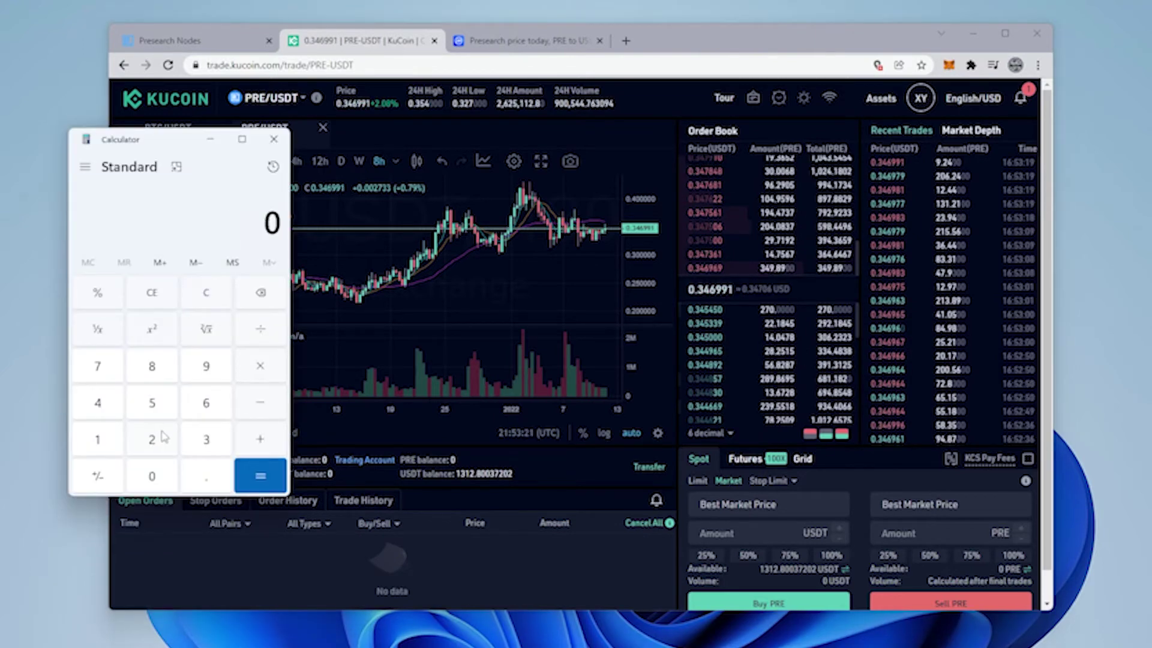
Compute .345 × 2200 = 759 in Calculator and select the 759 result.
type(".345")
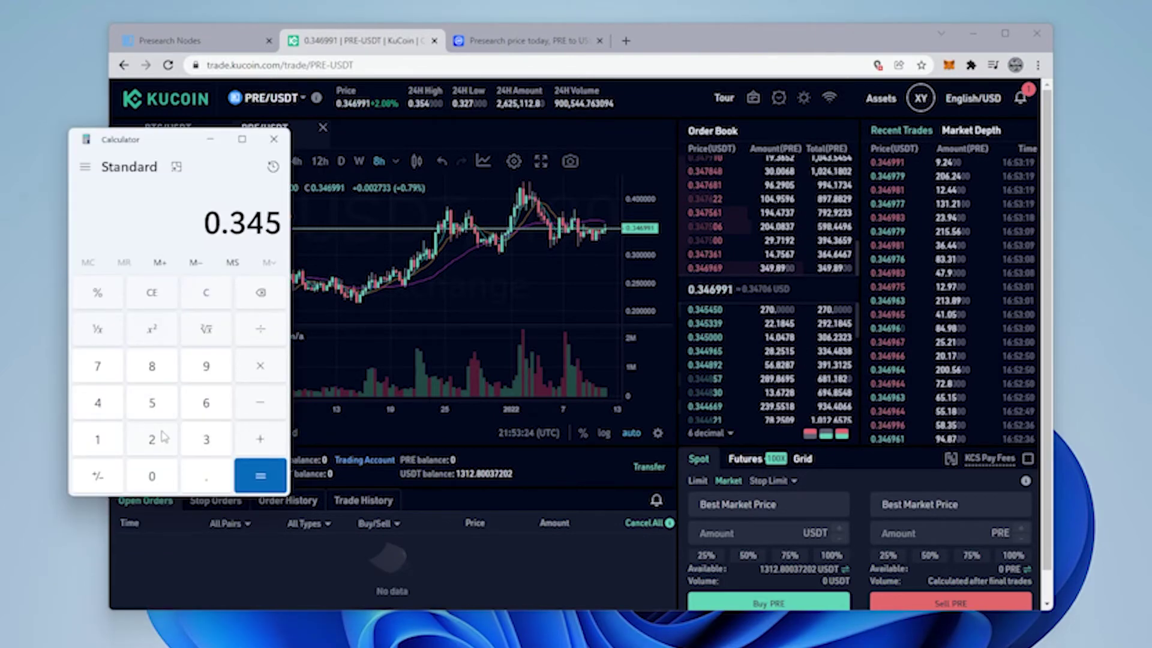
type(" × 2200")
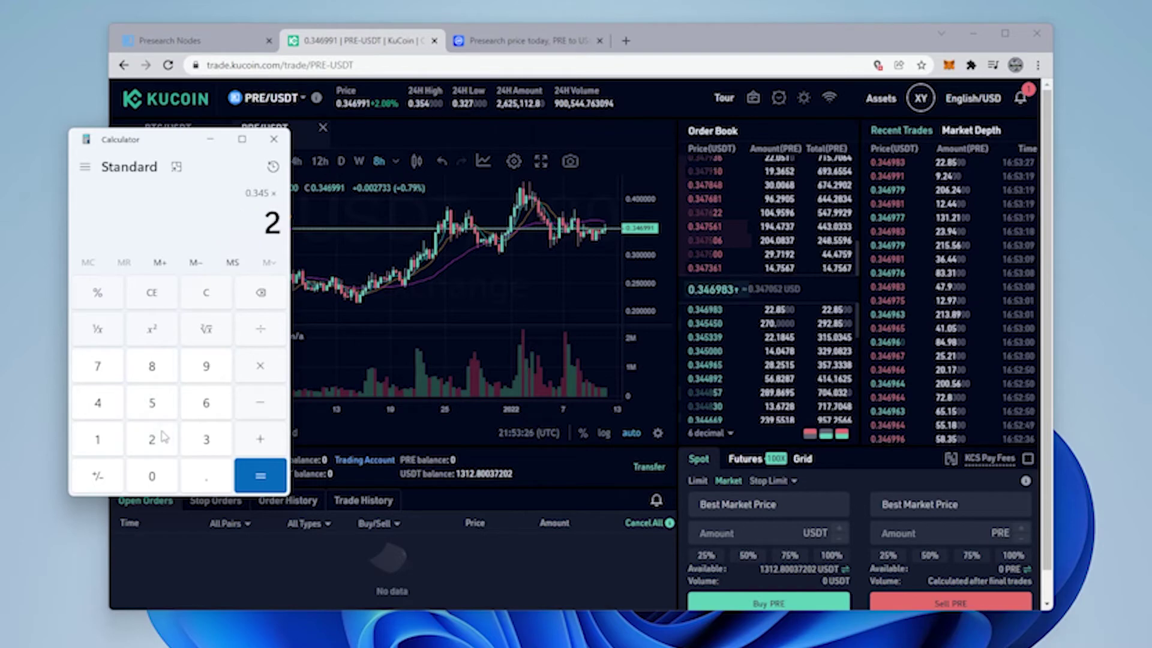
key("Return")
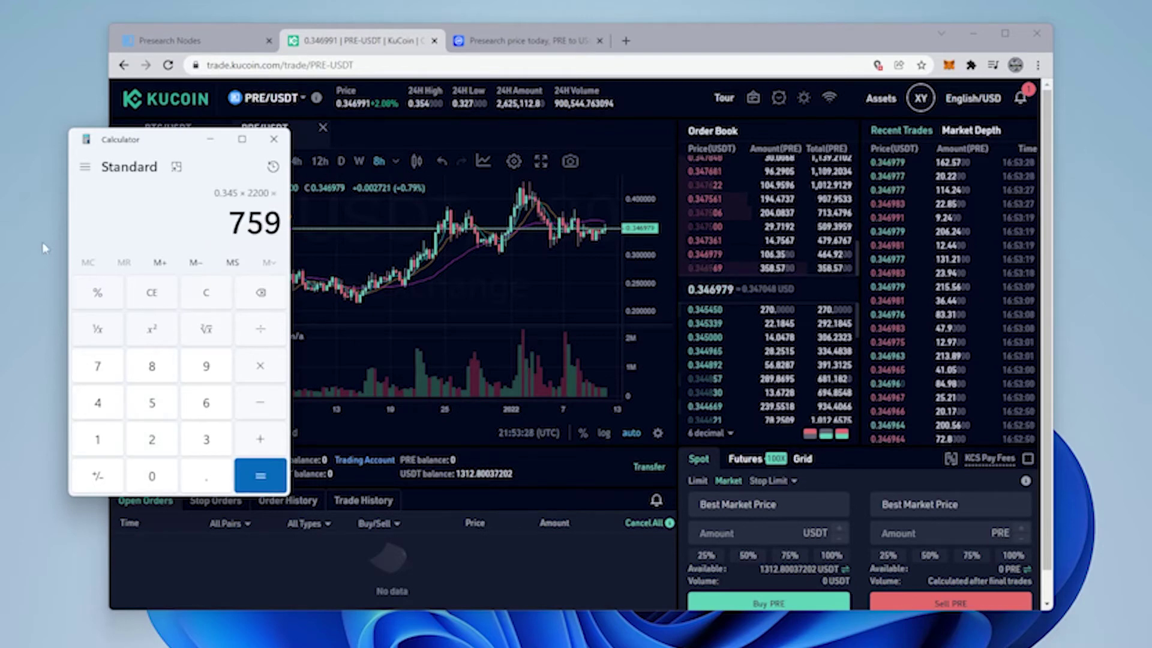
left_click_drag(229, 224, 284, 221)
key("ctrl+c")
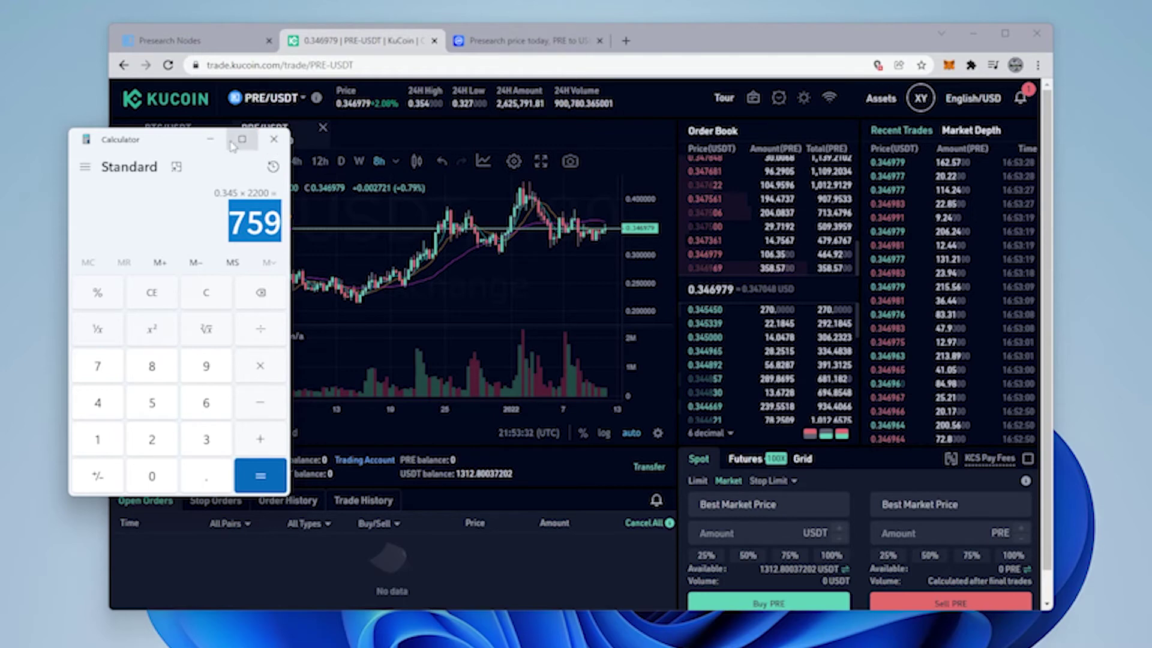
Place a market buy order for PRE spending 759 USDT.
left_click(274, 139)
left_click(755, 533)
key("ctrl+v")
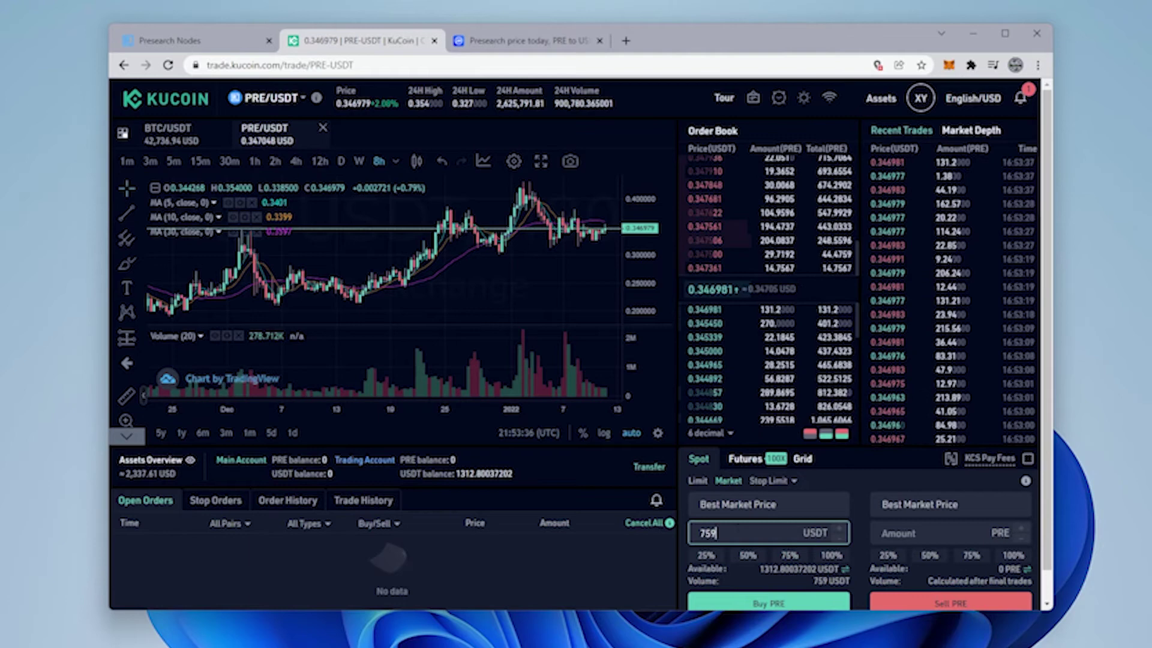
left_click(767, 605)
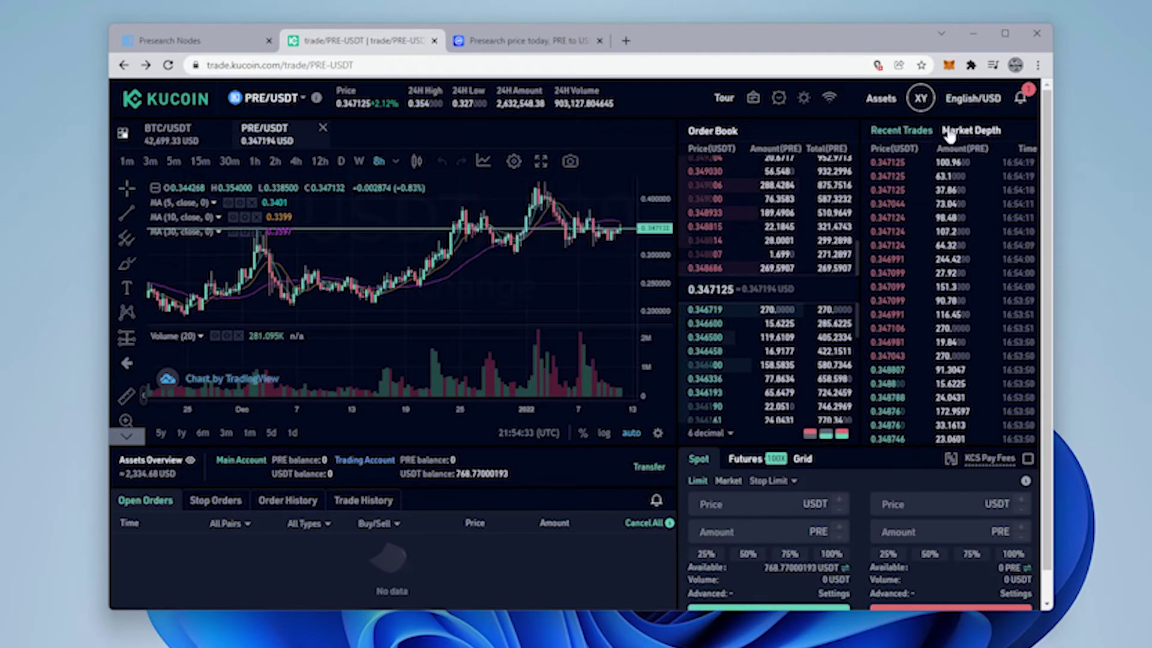
Move all 2,184.35442096 PRE from the Trading to the Main Account and view Main balances.
mouse_move(881, 98)
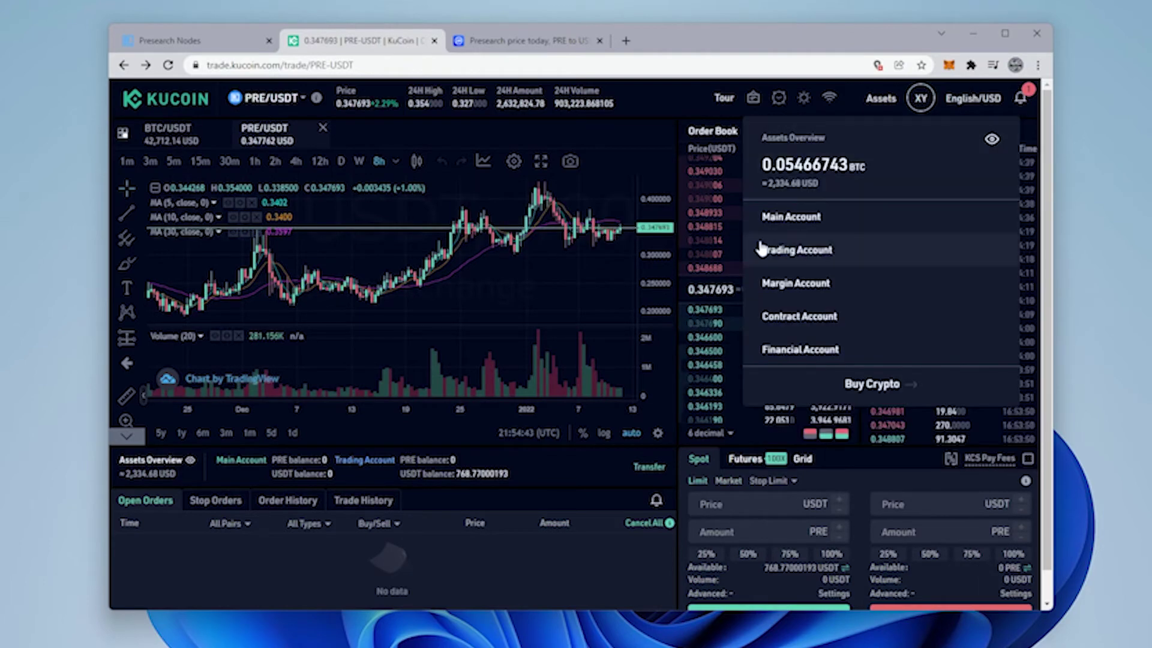
left_click(784, 219)
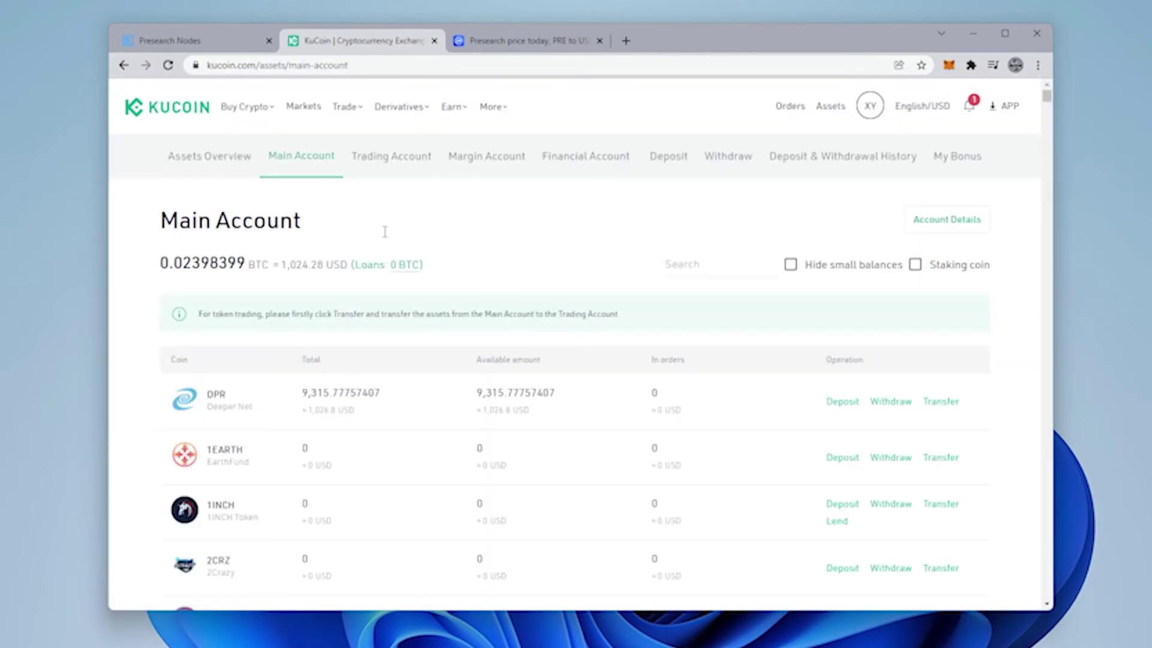
left_click(361, 160)
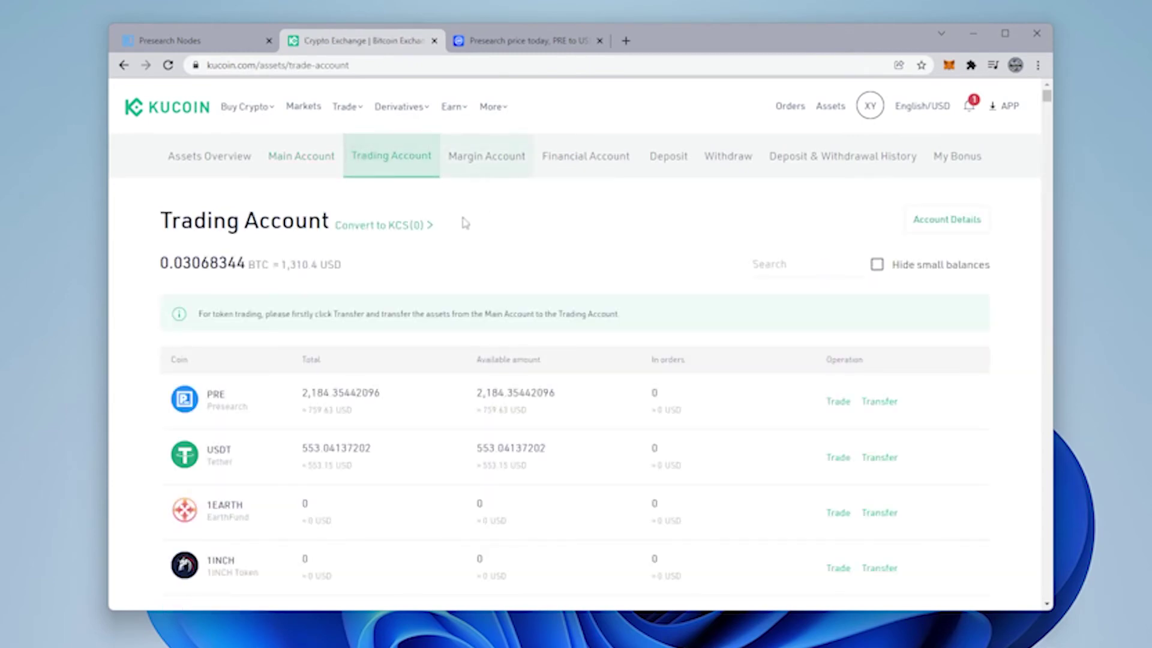
double_click(338, 396)
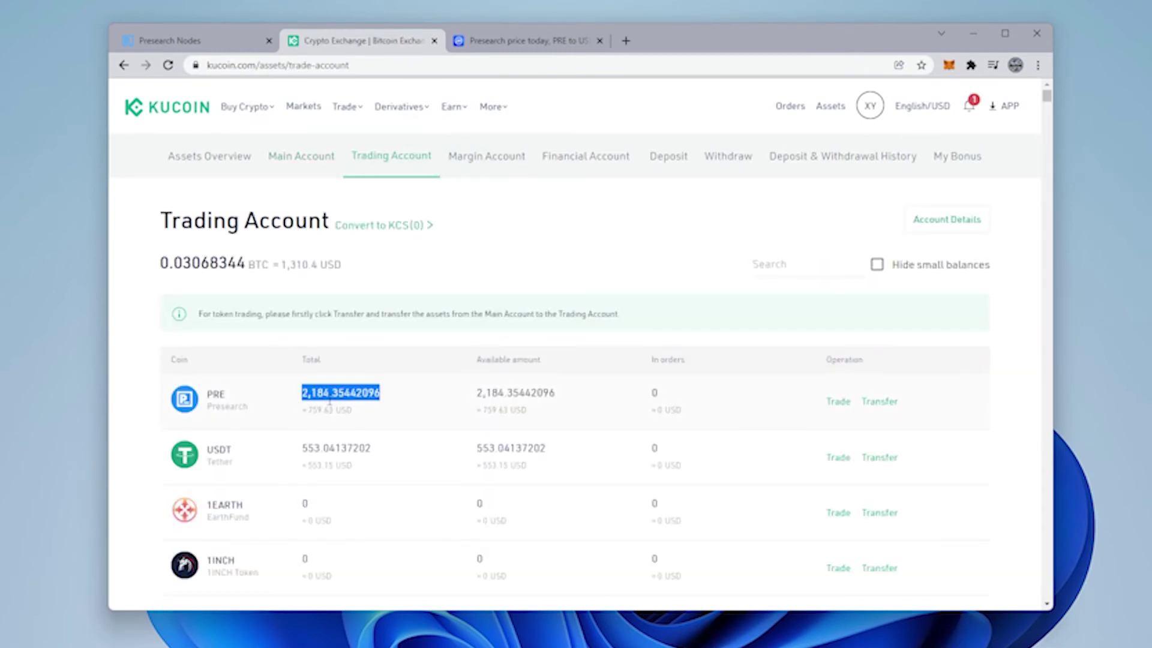
left_click(877, 402)
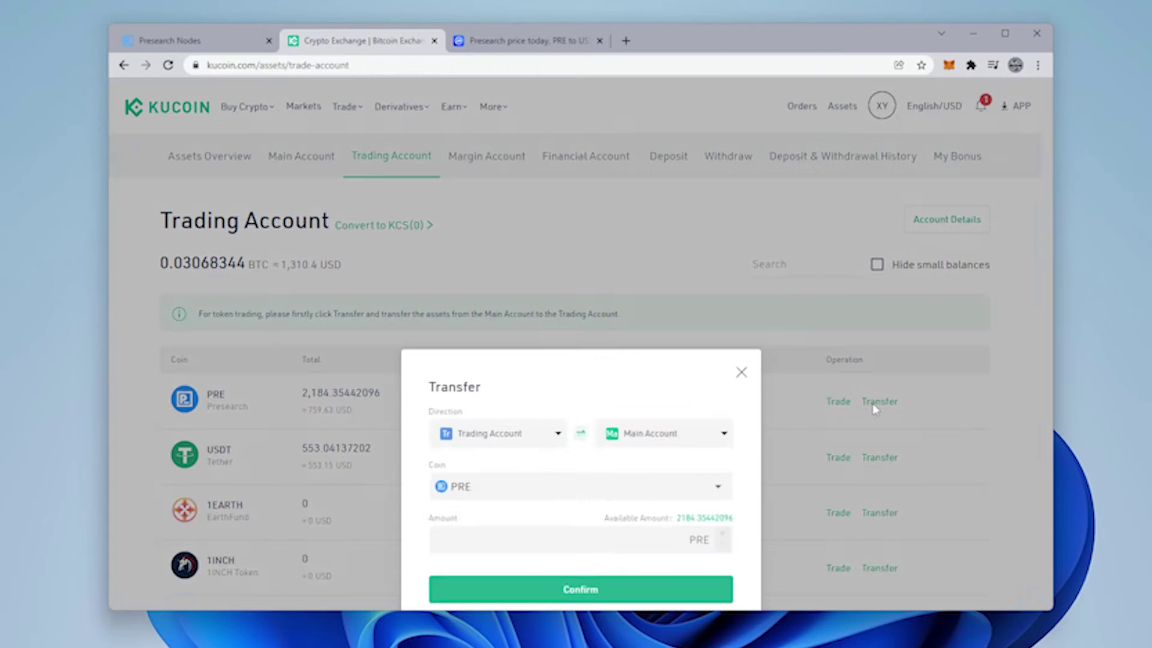
left_click(705, 373)
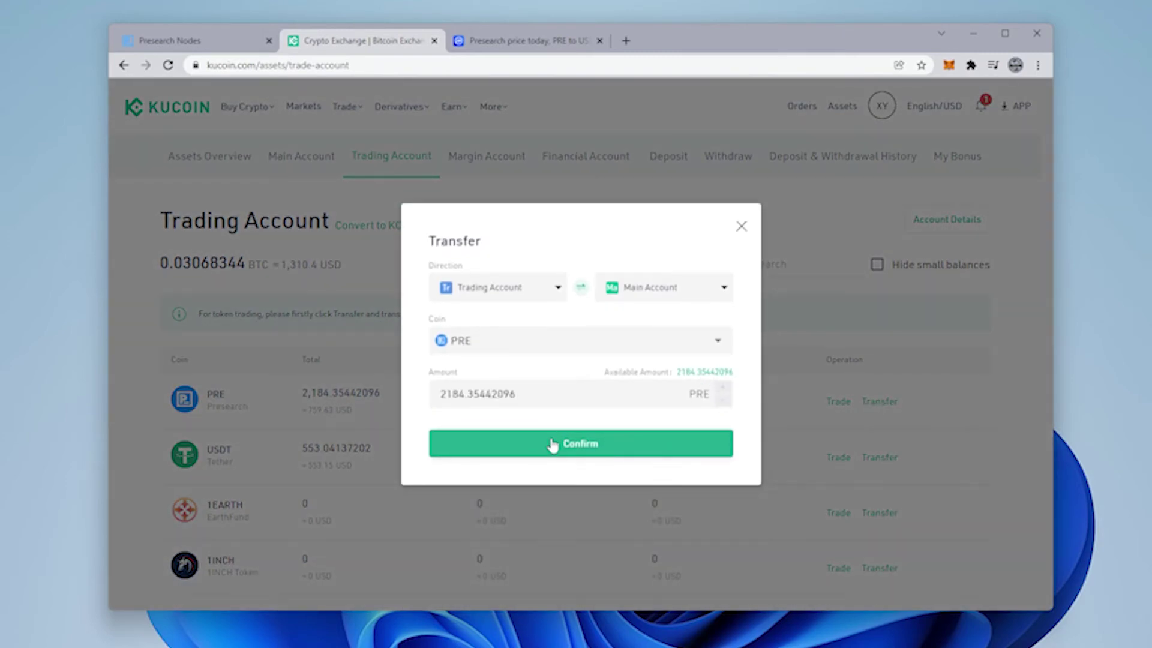
left_click(569, 447)
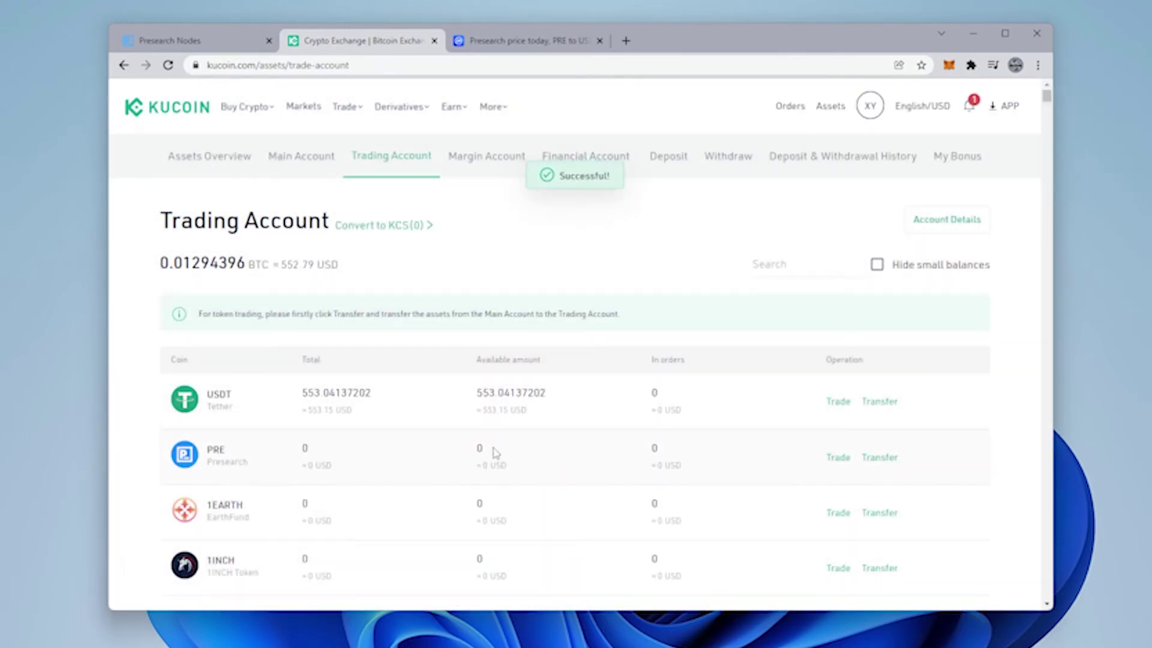
left_click(311, 164)
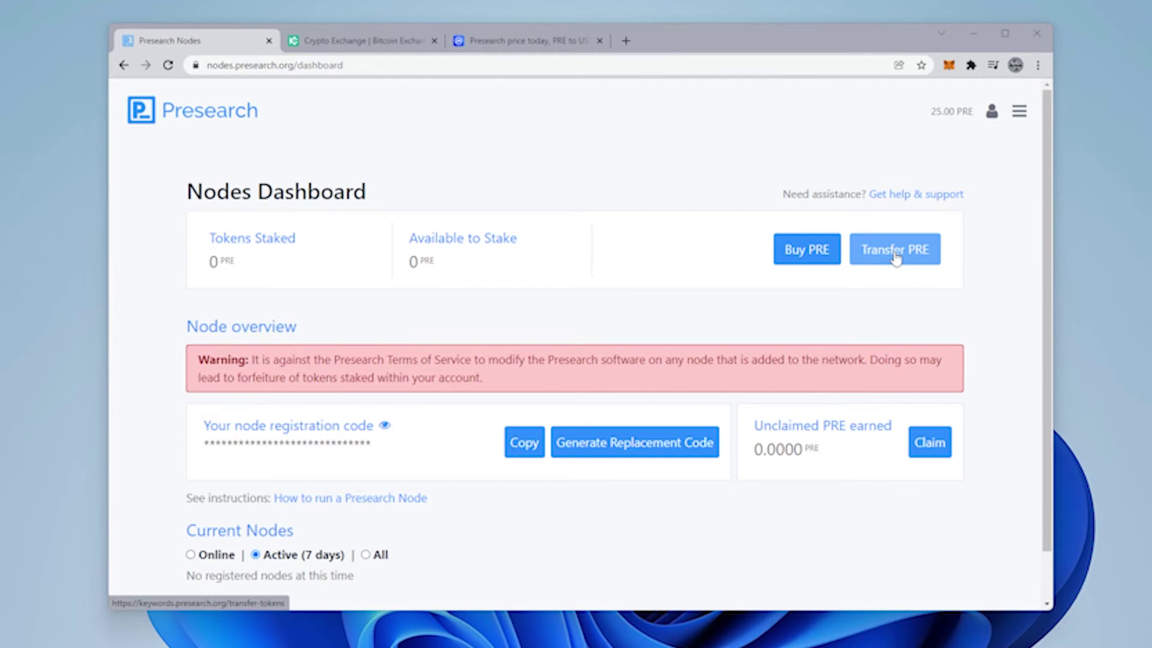
Request a PRE deposit address under Transfer PRE > From Blockchain and copy it.
left_click(896, 251)
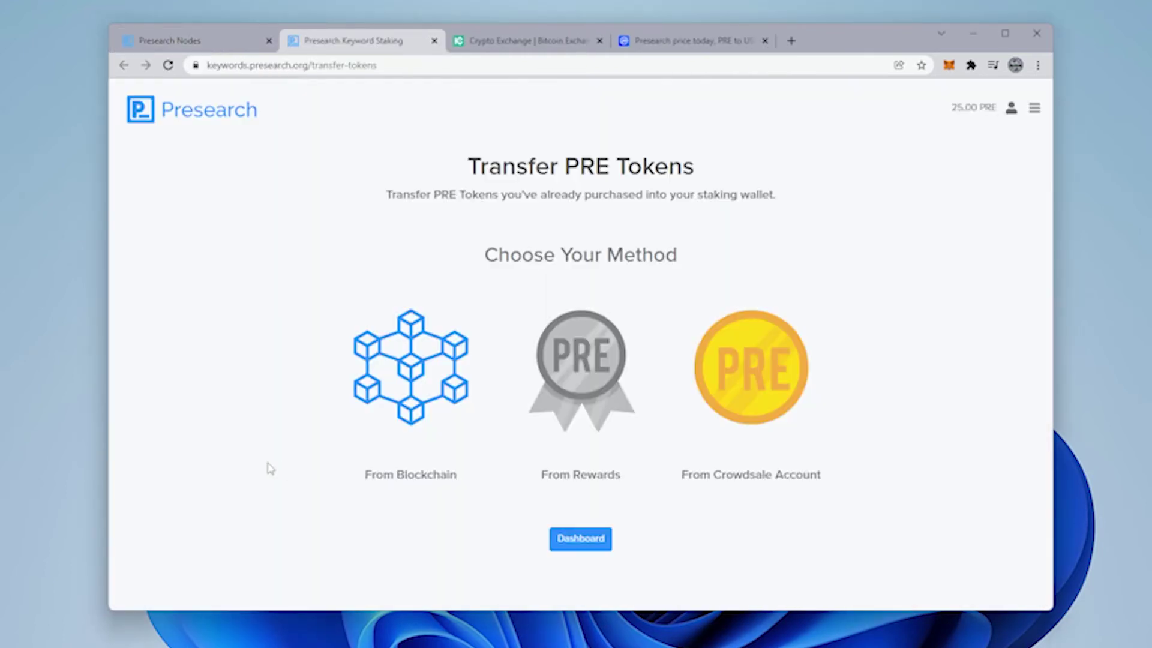
left_click(396, 389)
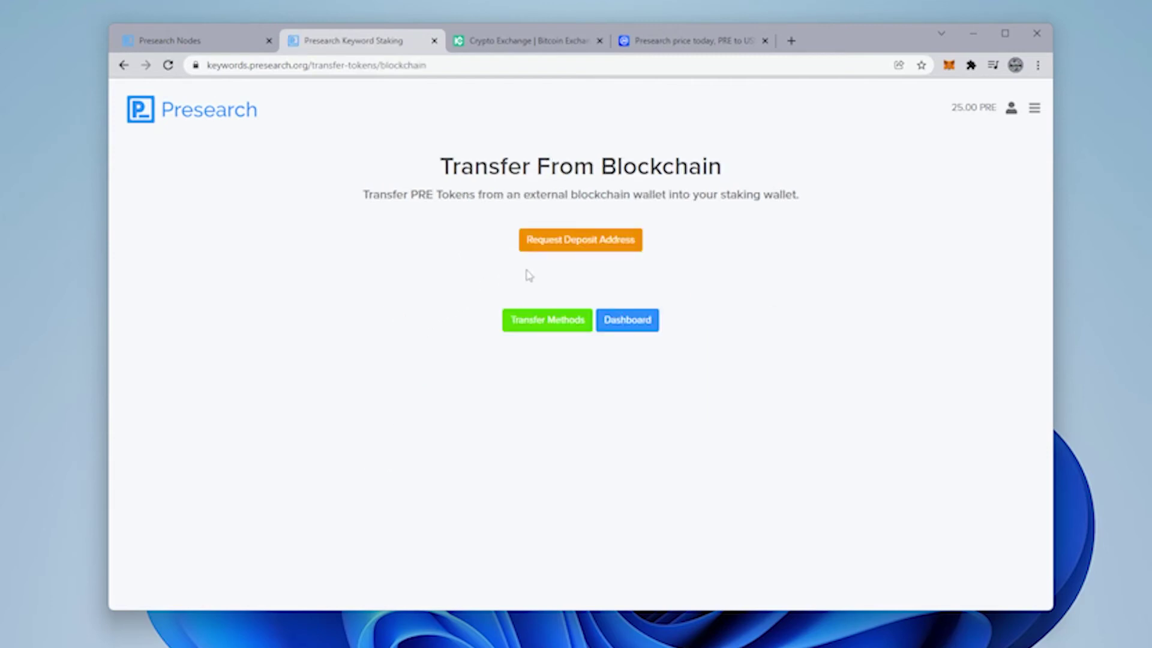
left_click(585, 243)
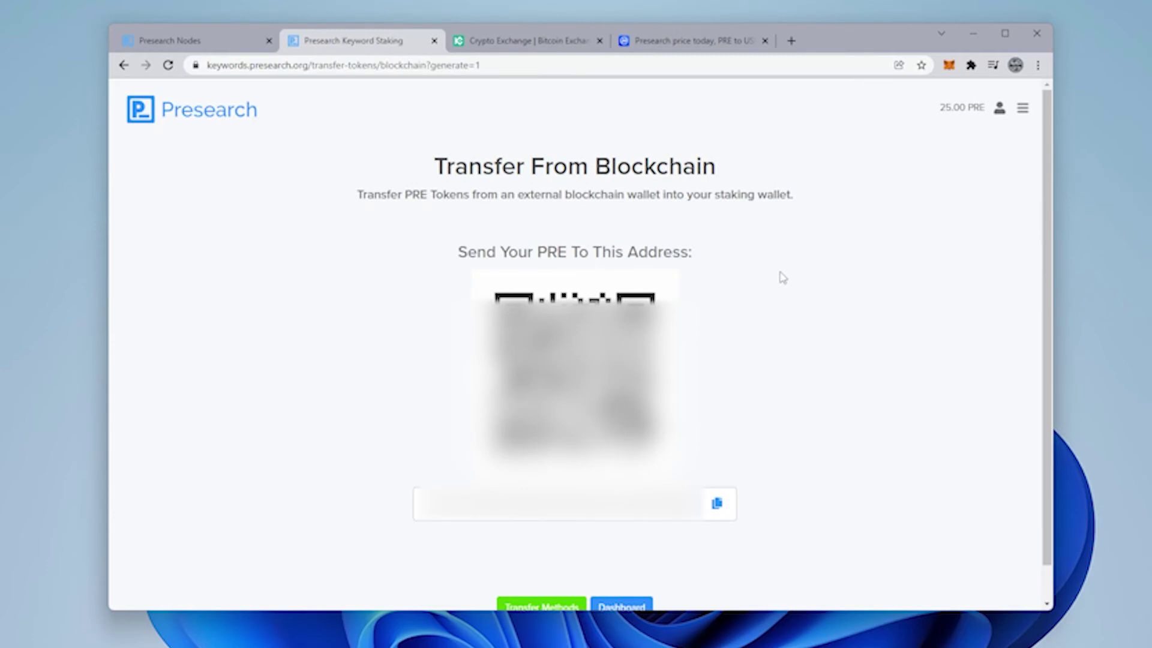
left_click(718, 505)
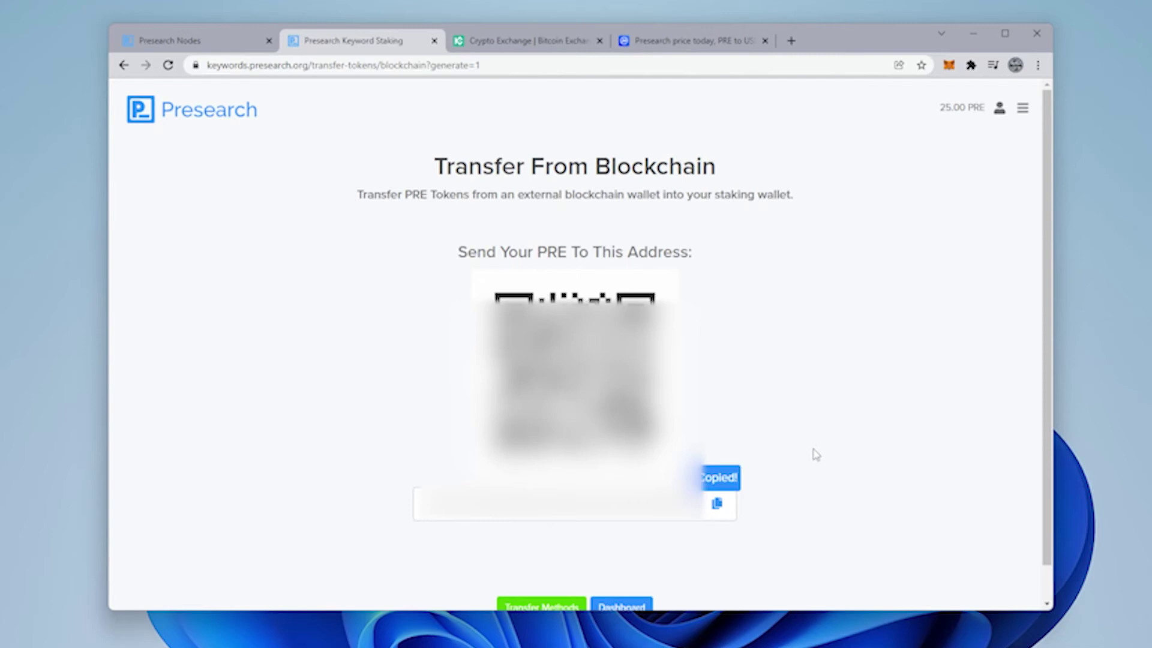
Open KuCoin's withdrawal page with PRE selected as the coin.
key("ctrl+Tab")
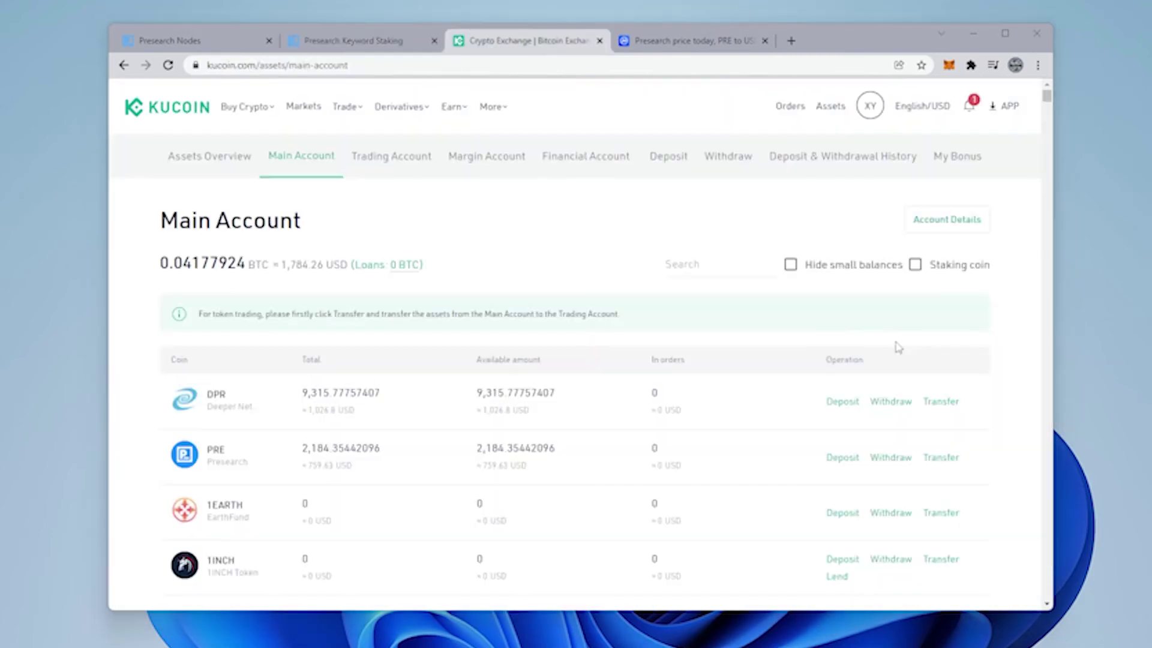
left_click(725, 167)
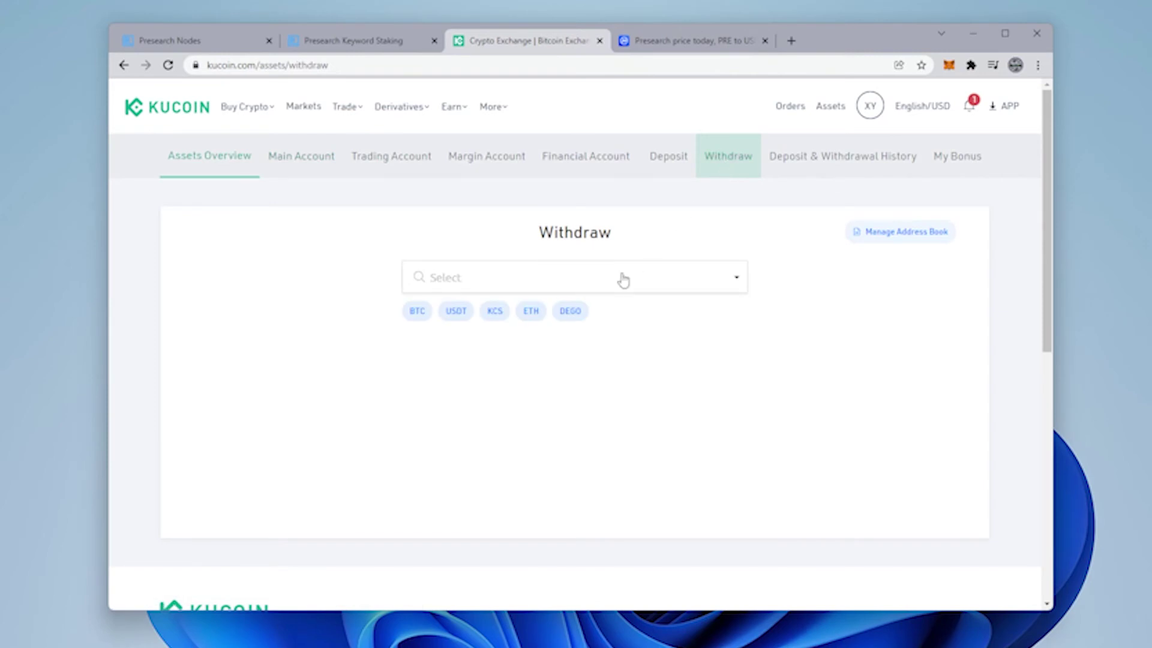
left_click(622, 279)
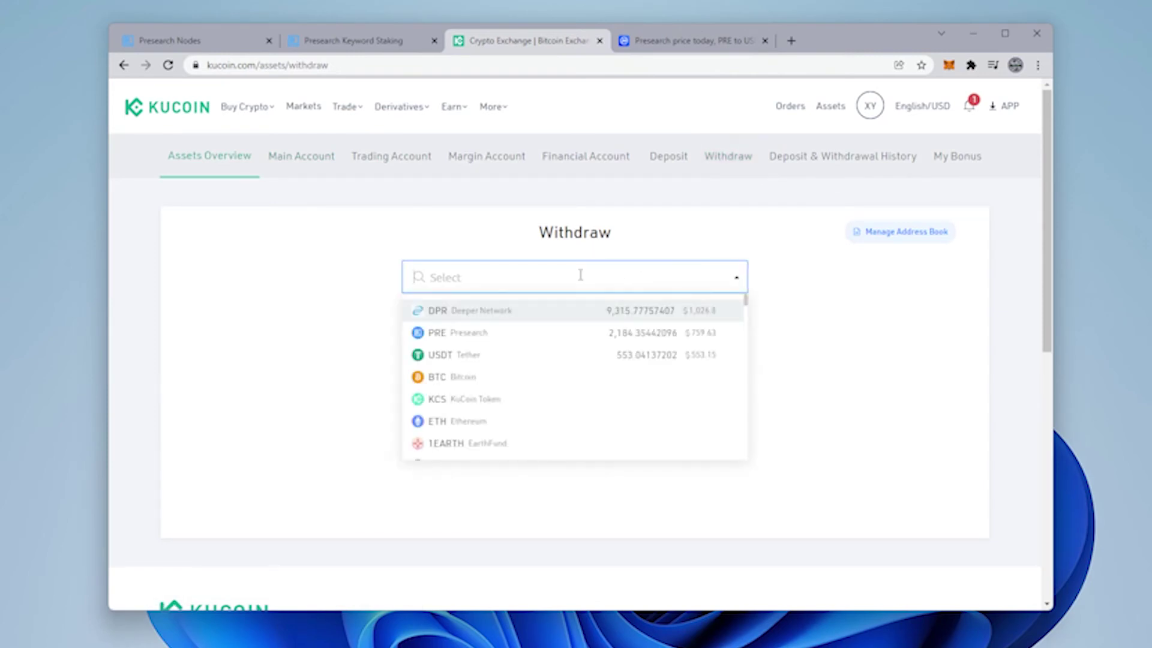
type("pre")
left_click(466, 312)
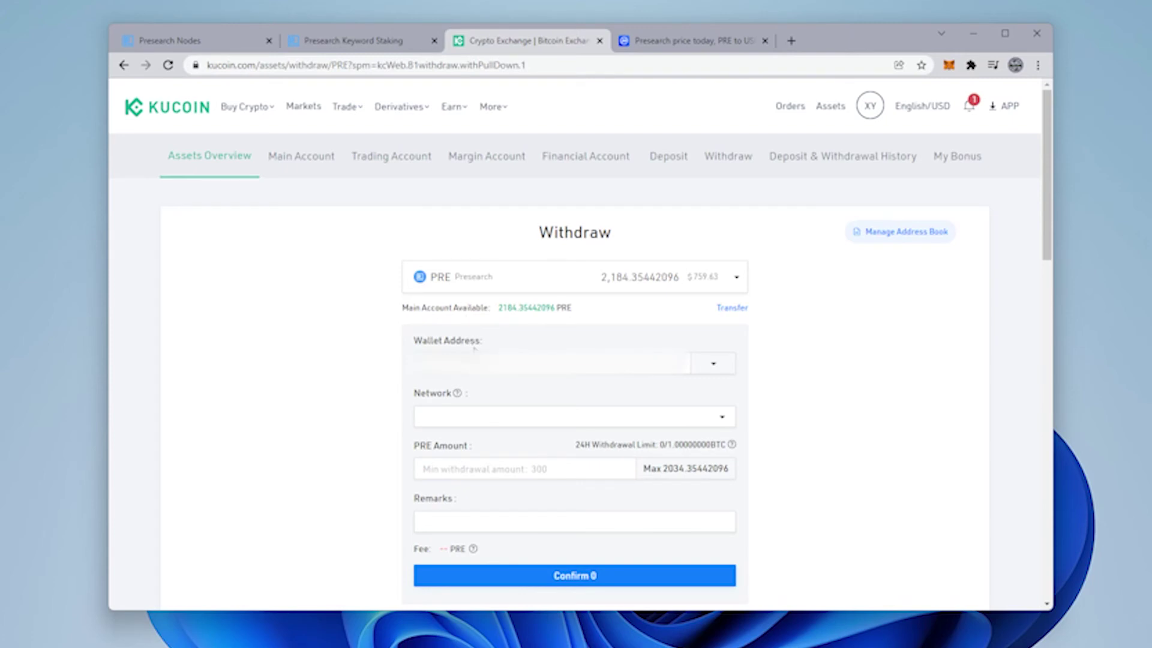
Paste the staking address, choose ETH (ERC20), and fill the maximum 2034.35442096 PRE.
left_click(552, 363)
key("ctrl+v")
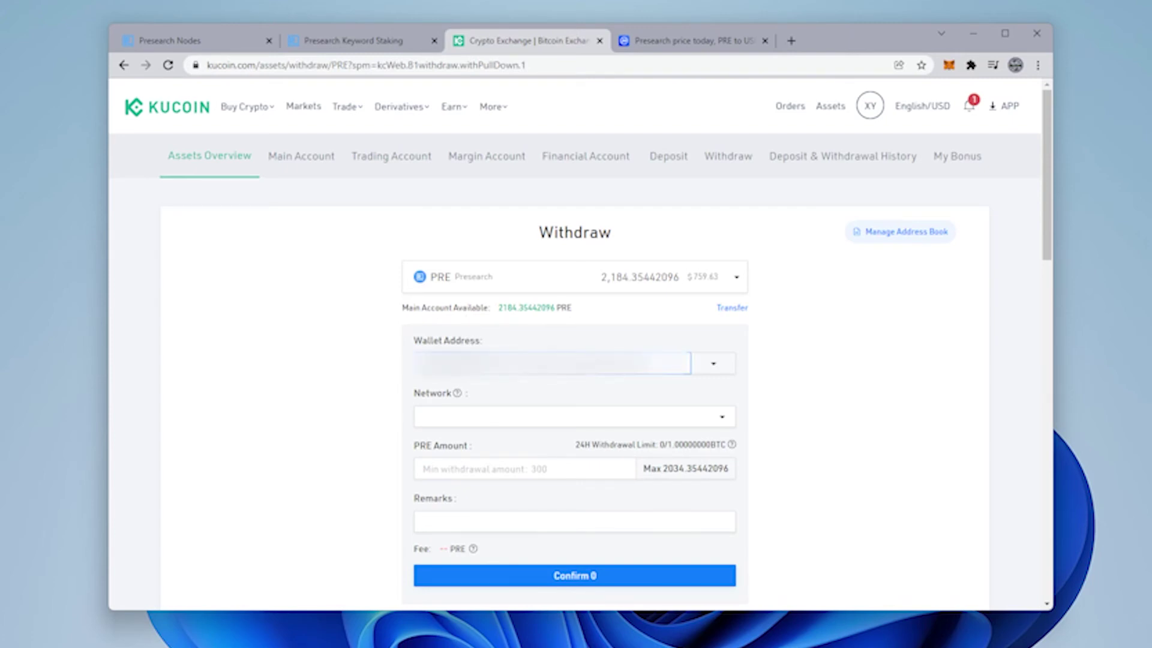
left_click(688, 421)
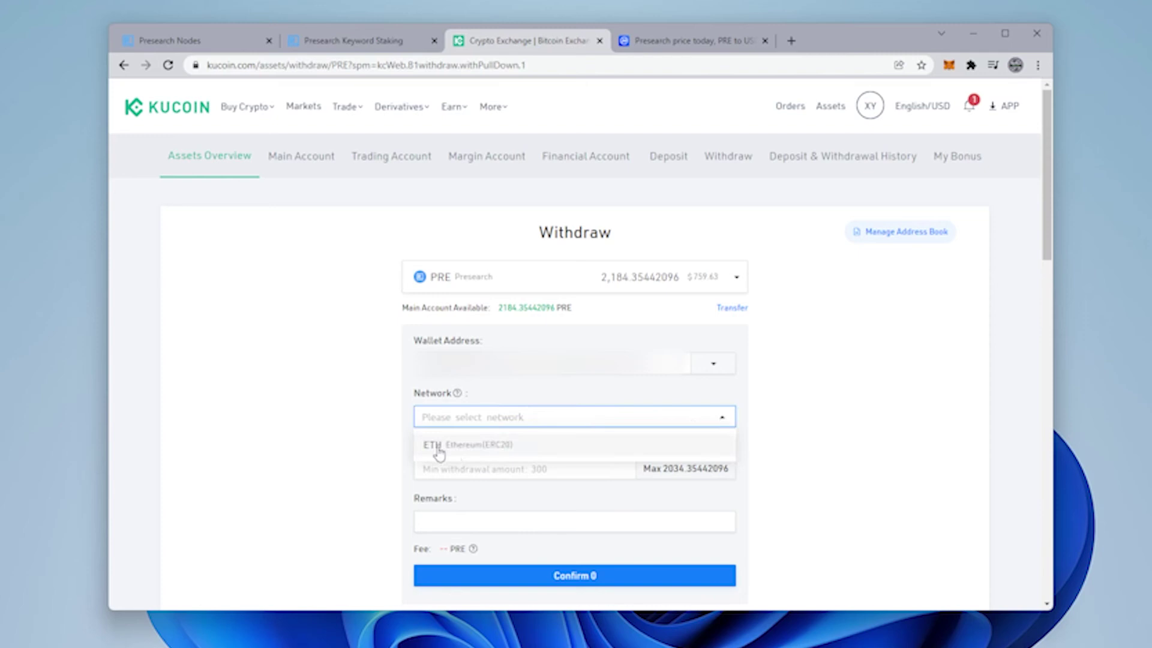
left_click(492, 447)
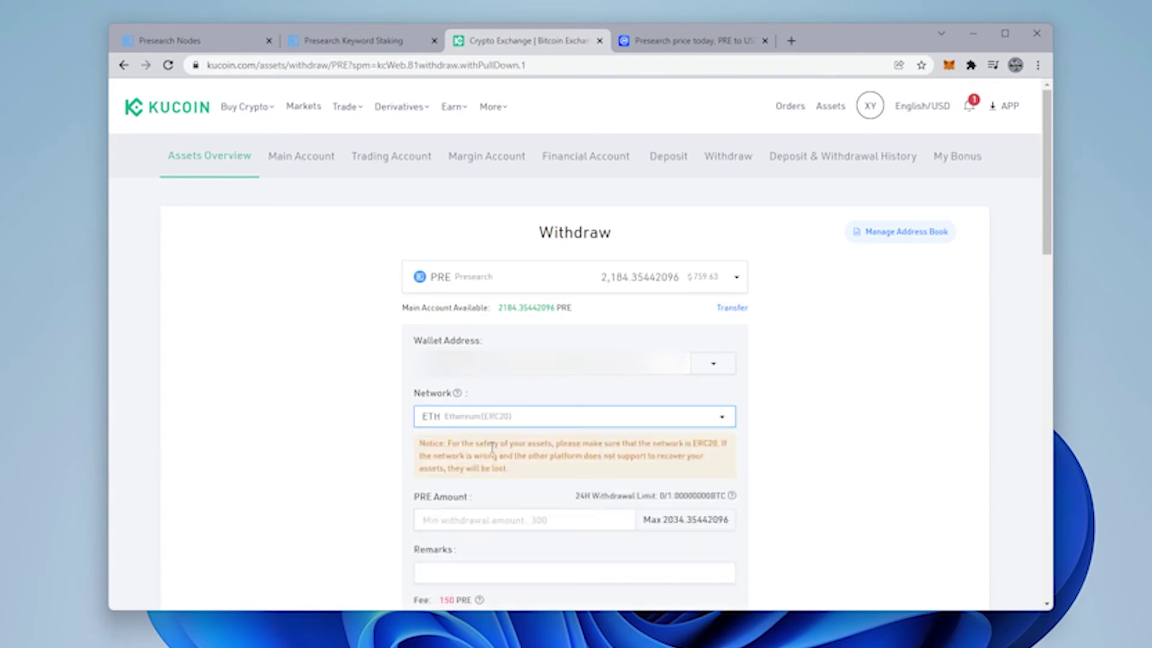
scroll(555, 506, "down", 1)
left_click(499, 451)
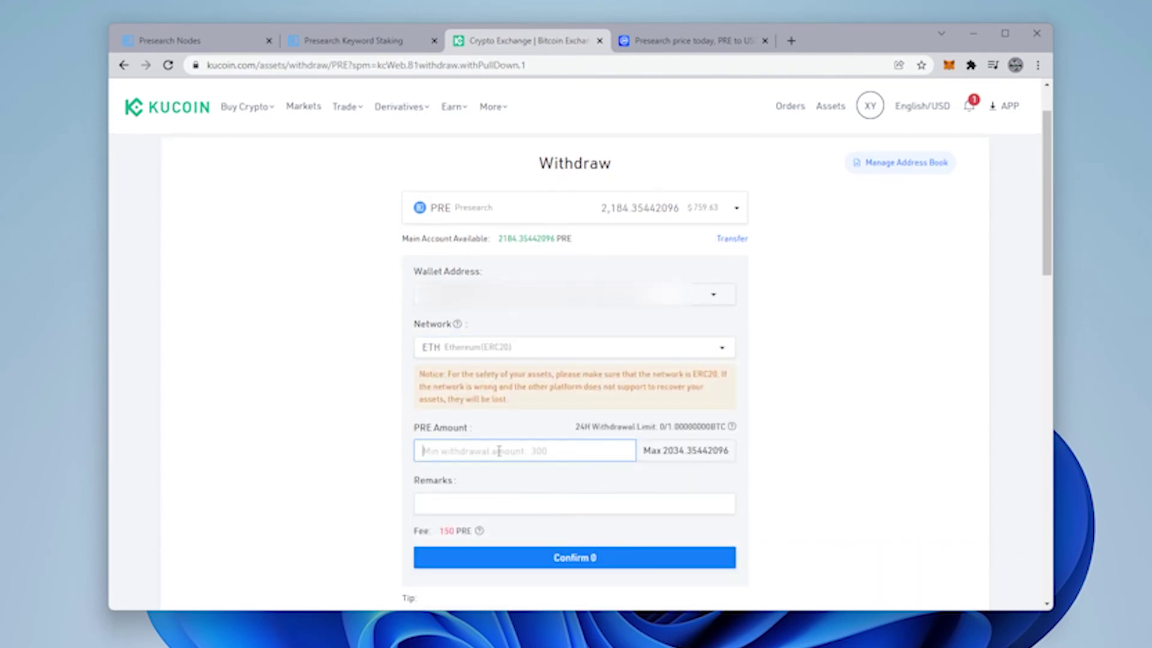
left_click(670, 451)
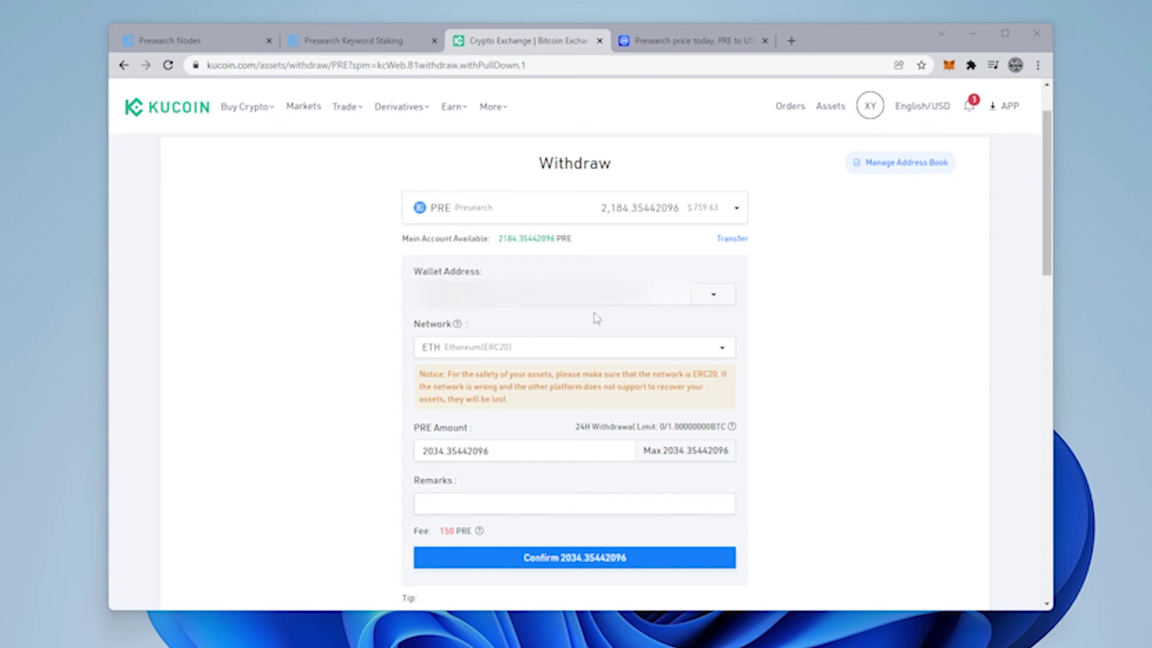
Confirm the PRE withdrawal and submit the security verification with the trading password.
left_click(551, 564)
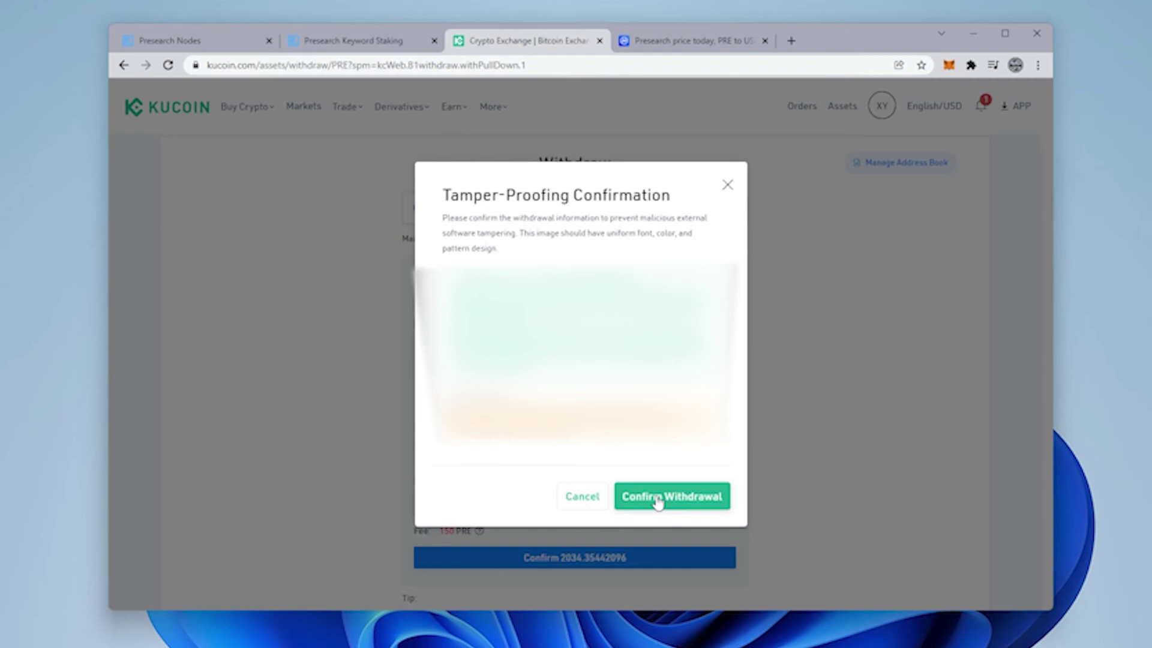
left_click(658, 498)
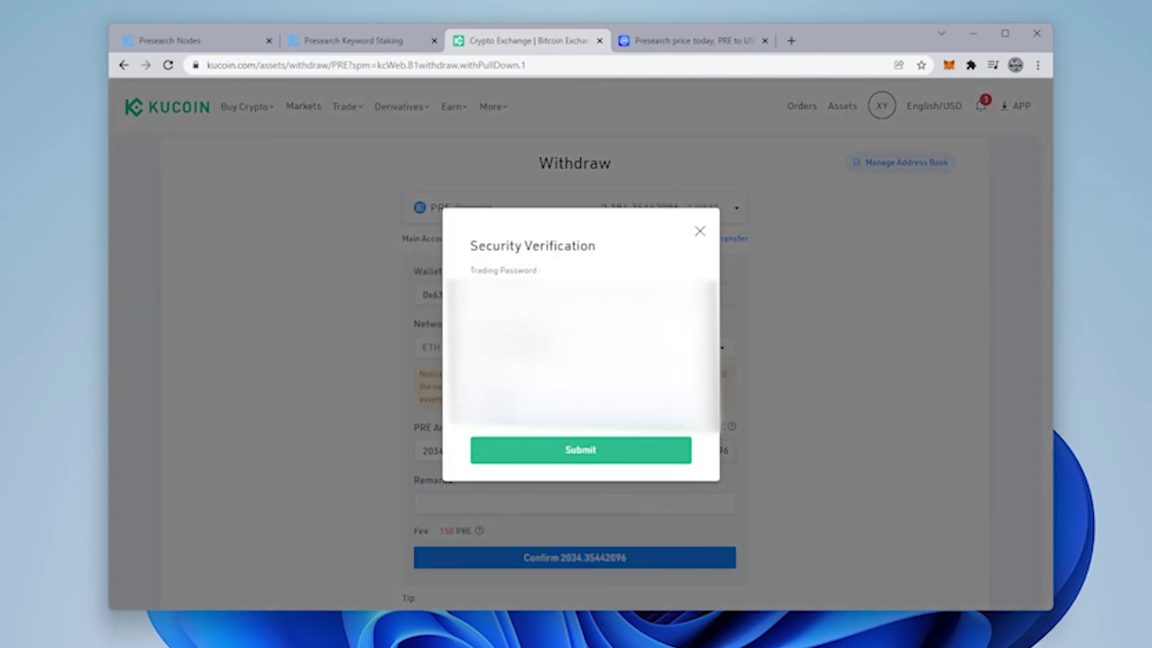
left_click(558, 461)
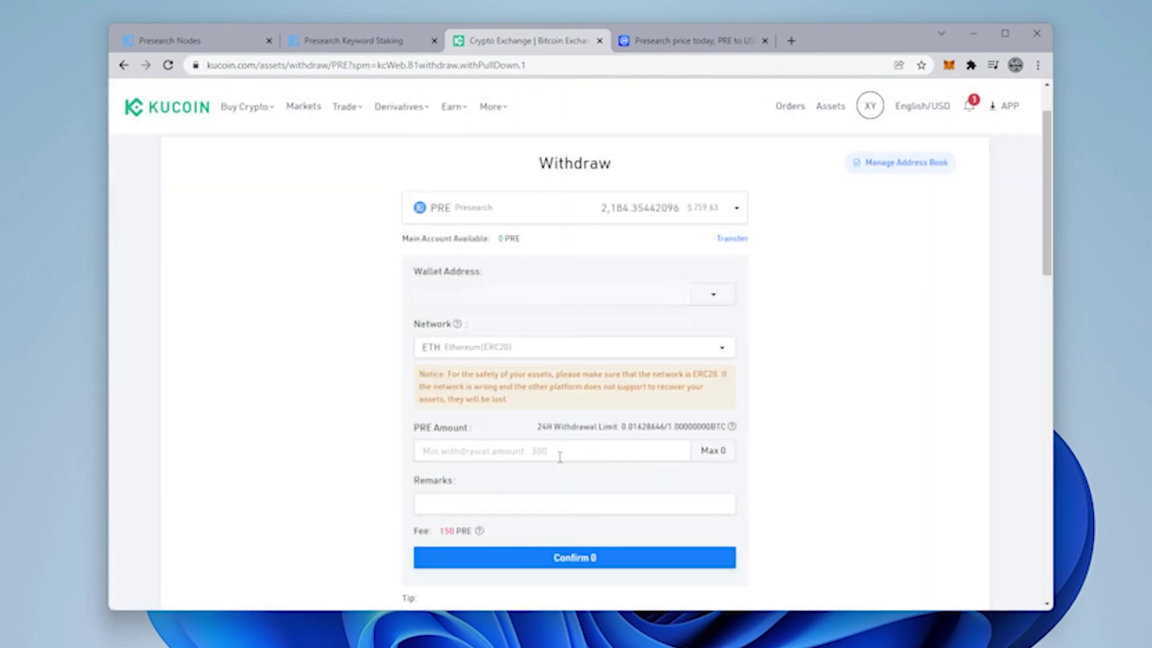